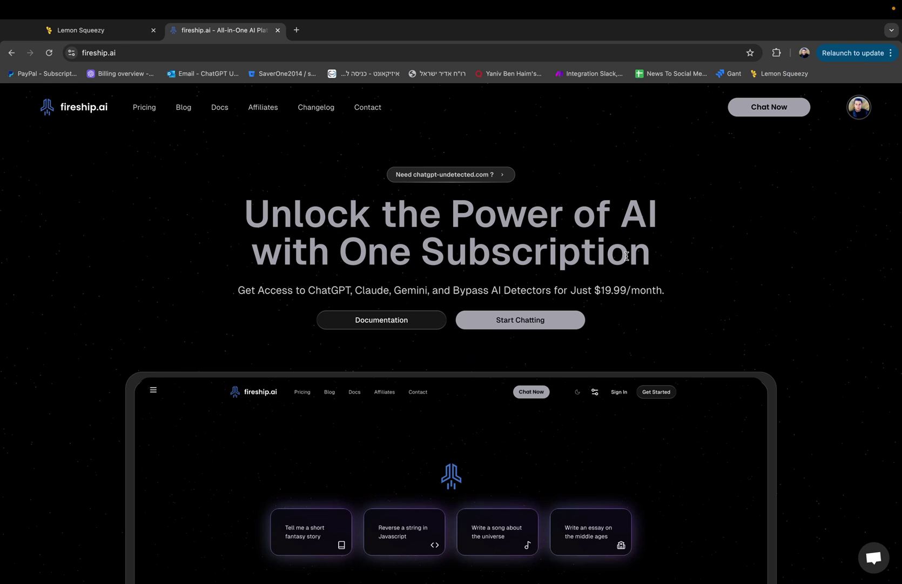
Browse the landing page, then start a new empty chat with the four starter prompt cards.
scroll(627, 256, down, 3)
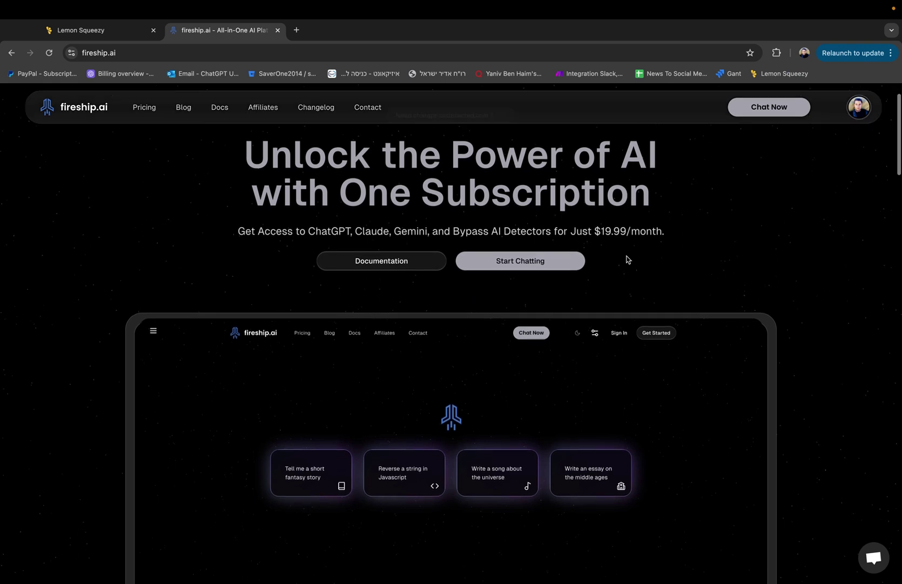
scroll(626, 258, up, 2)
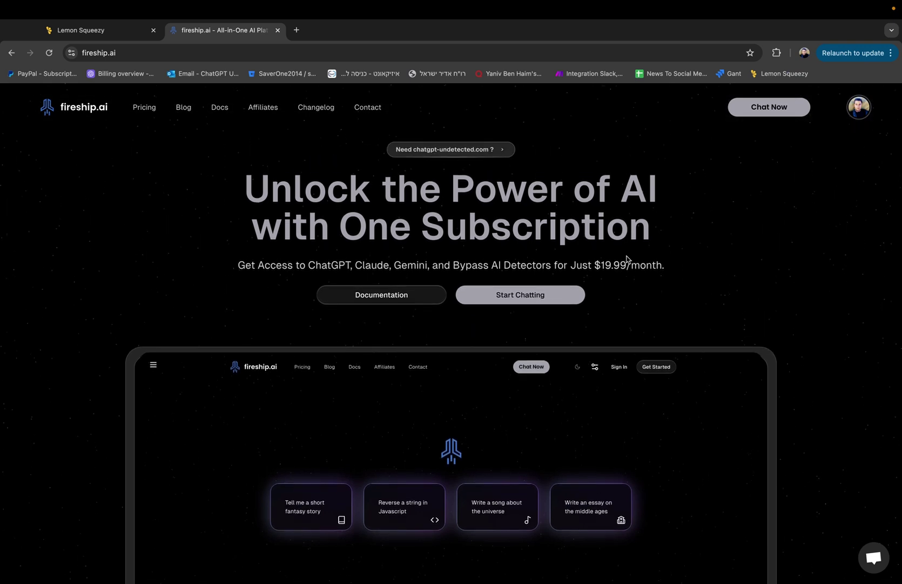
scroll(627, 258, up, 1)
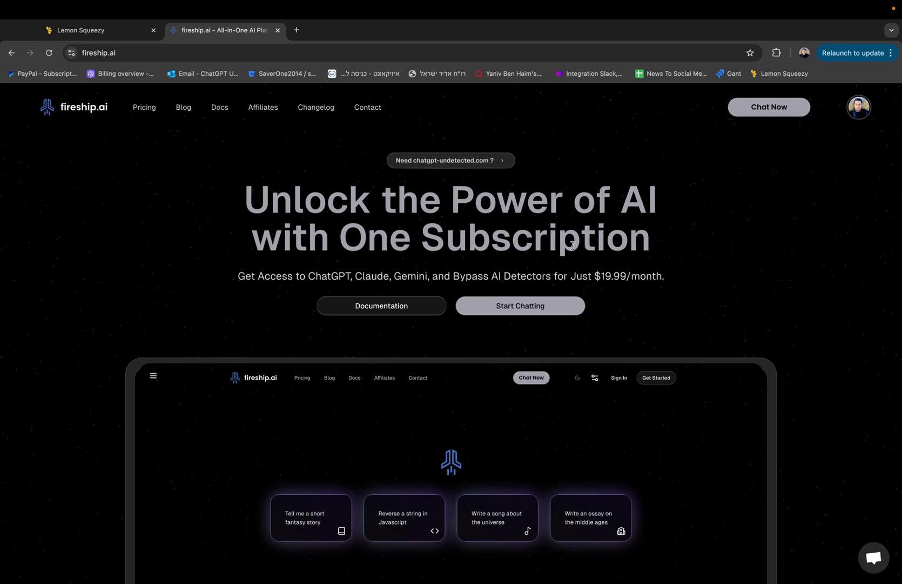
click(507, 307)
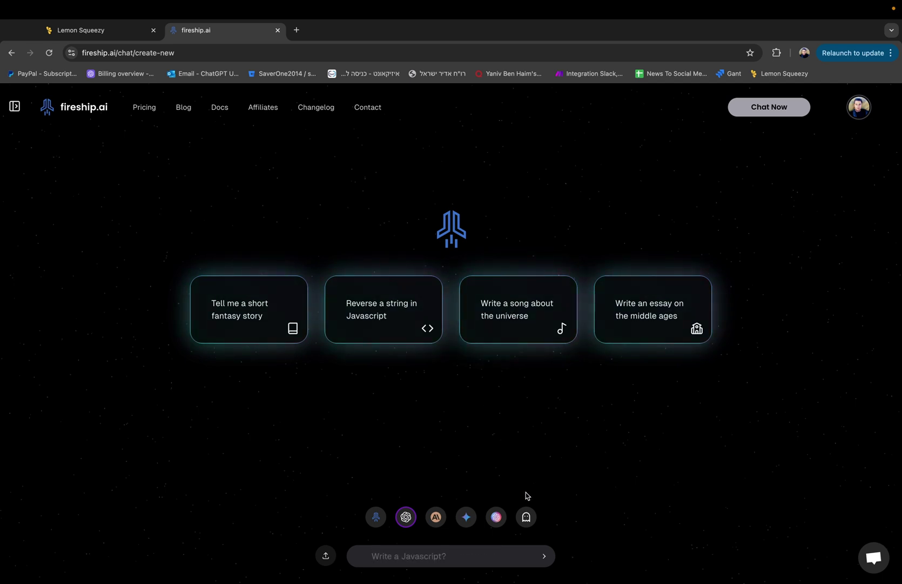
click(456, 557)
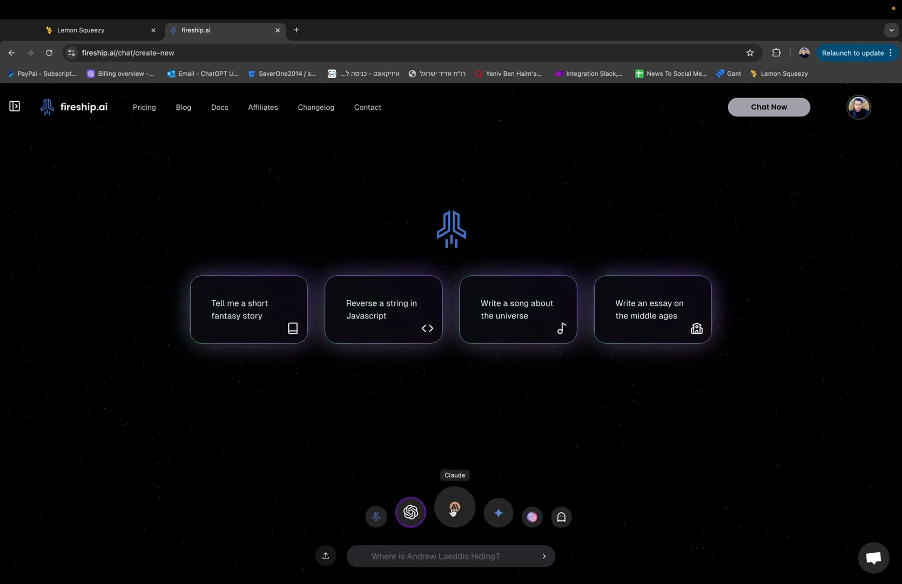
click(489, 512)
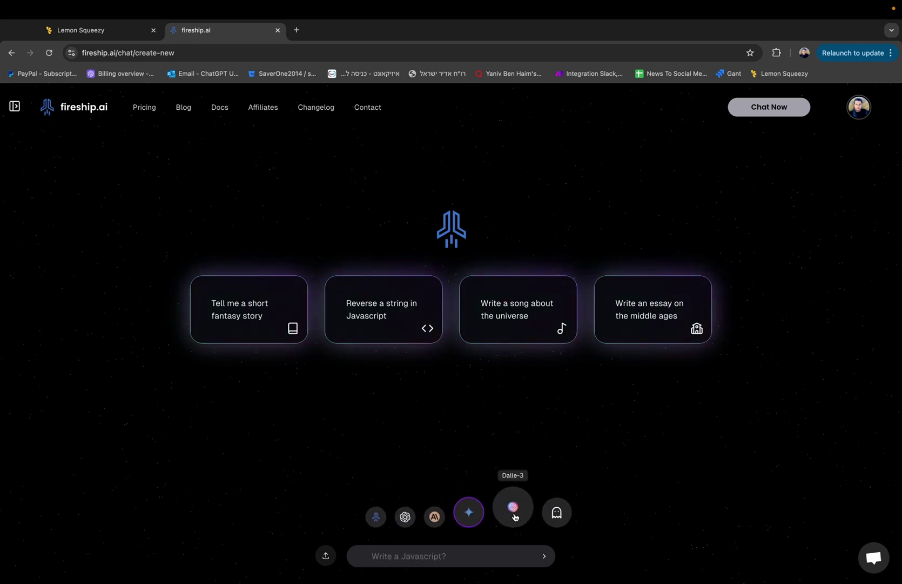
click(557, 514)
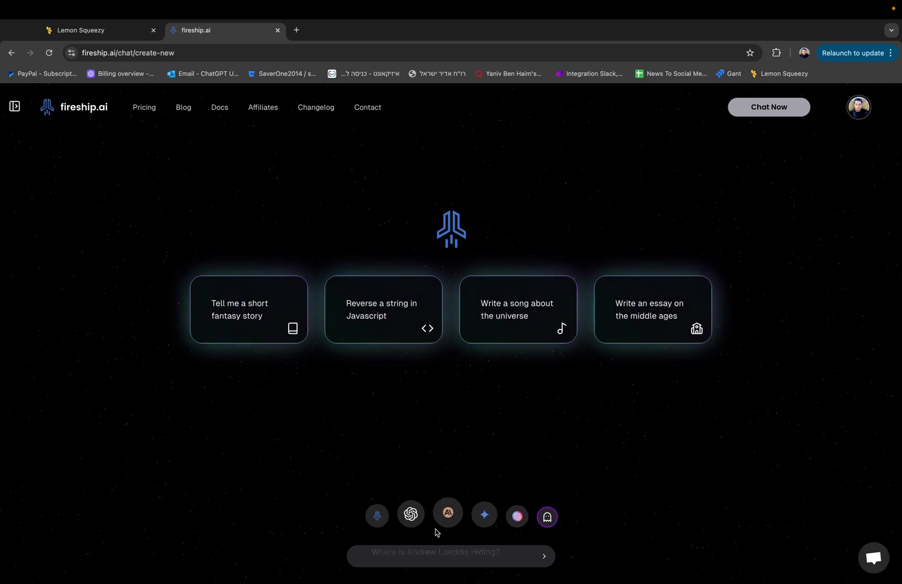
click(423, 511)
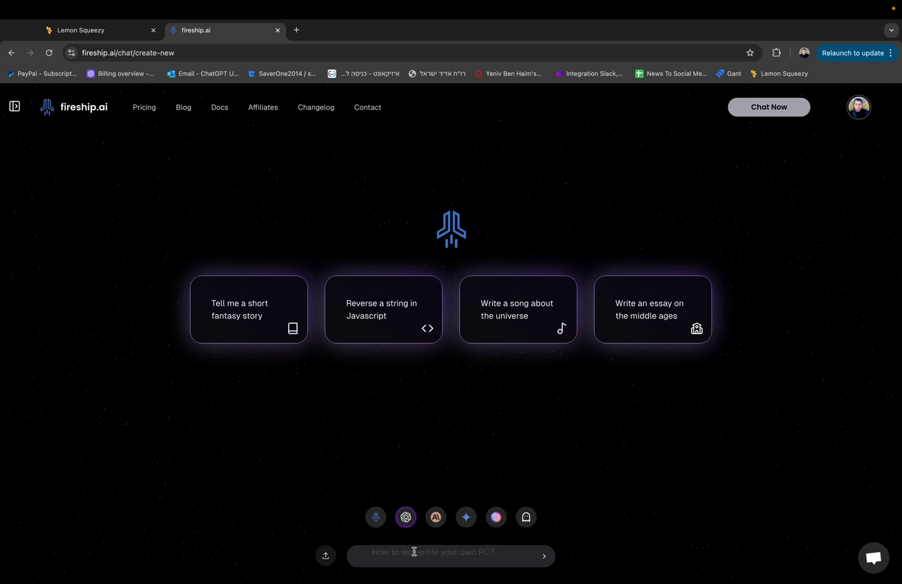
Ask ChatGPT 'please tell me story about a knight' and copy its Sir Cedric story reply.
text(please tell me )
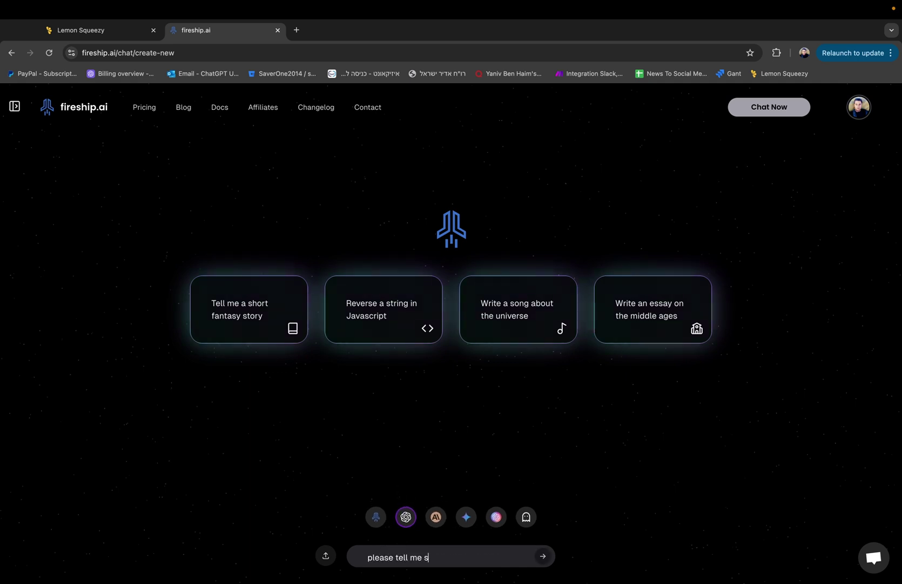
text(story about a knight)
key(Return)
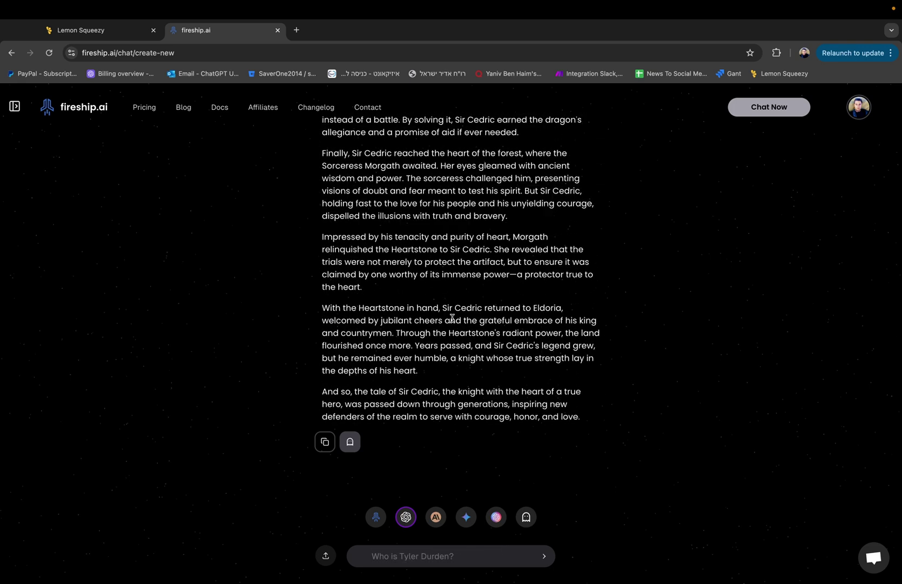
scroll(452, 318, up, 10)
scroll(452, 318, up, 2)
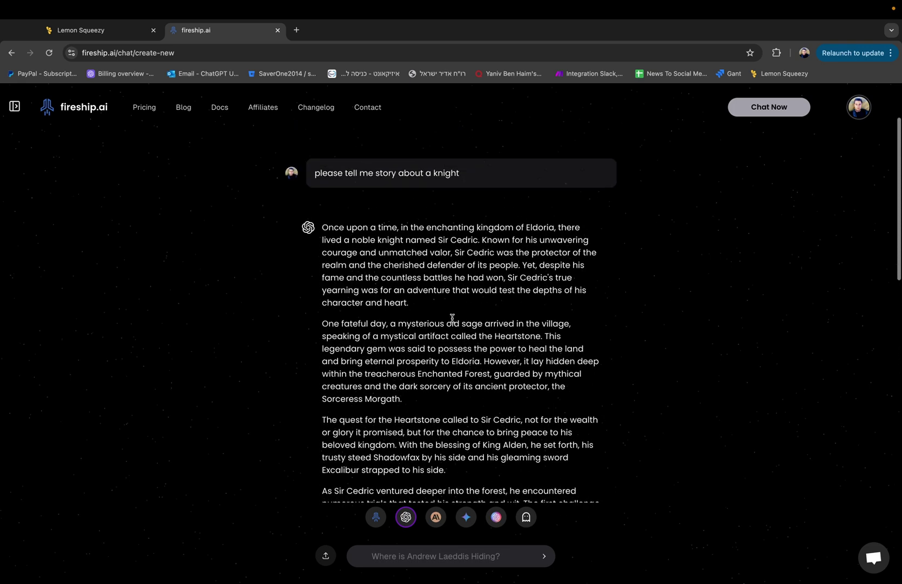
scroll(452, 319, down, 9)
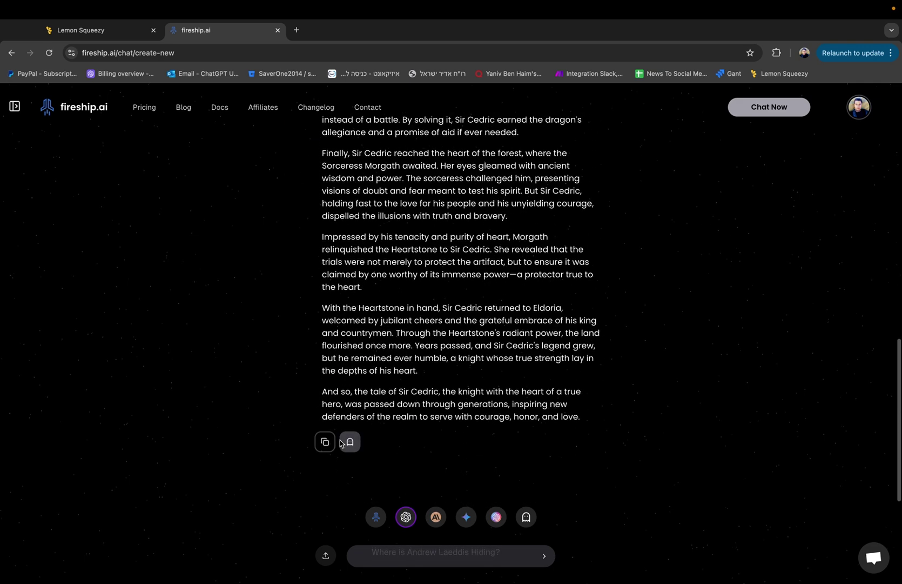
click(324, 441)
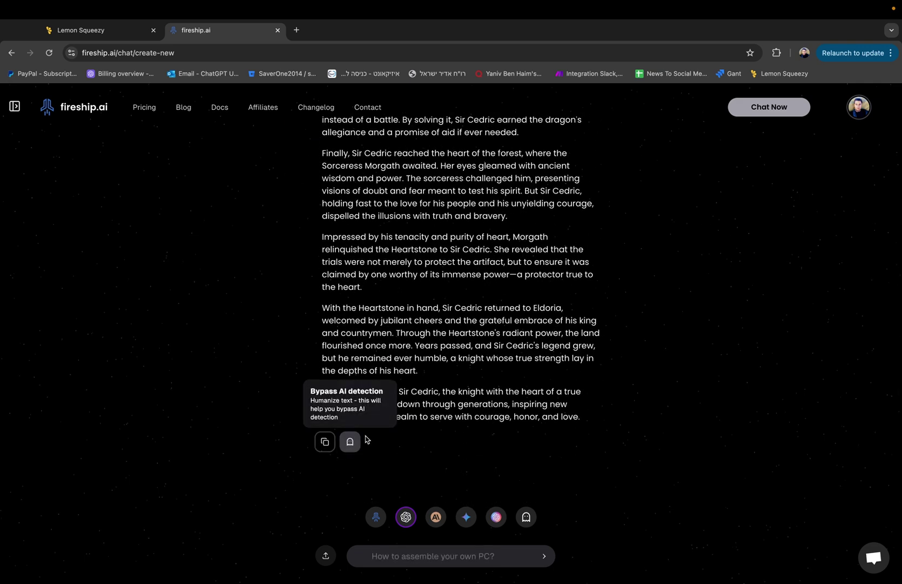
scroll(439, 409, up, 2)
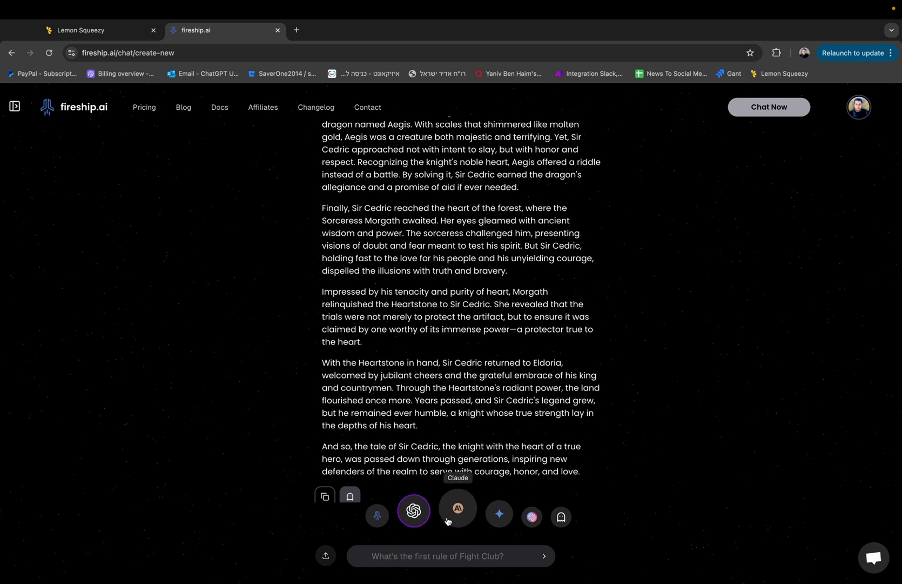
Switch to Claude and ask 'what was the story about again' for a recap of Sir Cedric's quest.
click(448, 520)
scroll(451, 359, down, 2)
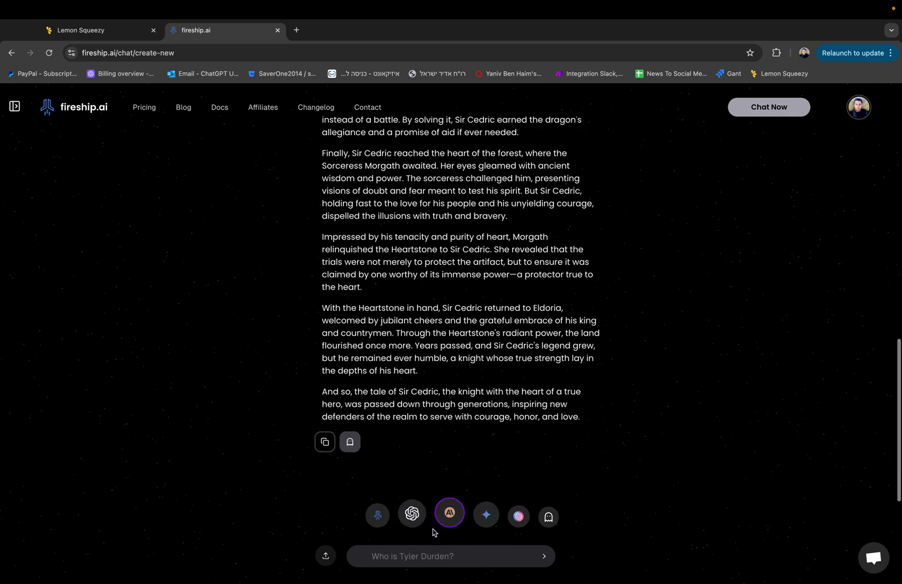
click(414, 556)
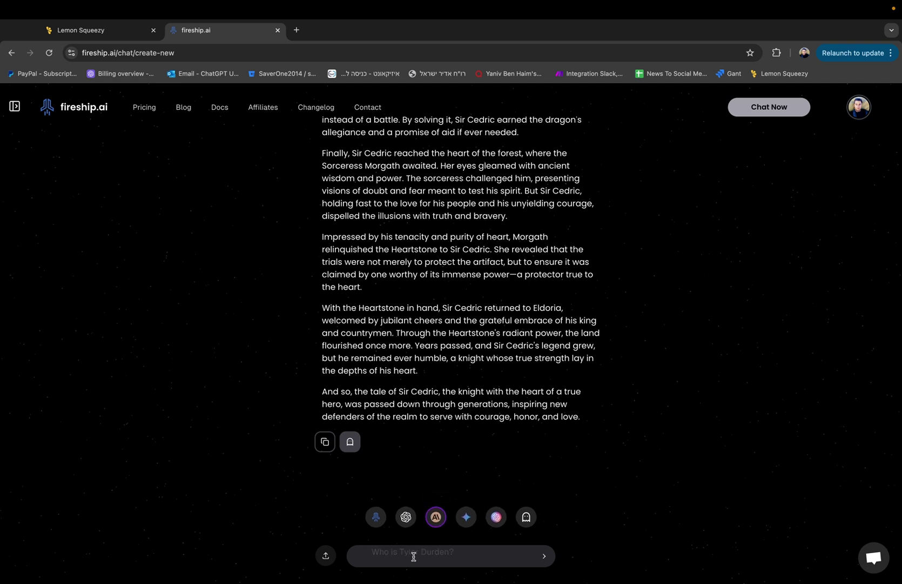
text(what was the story about again)
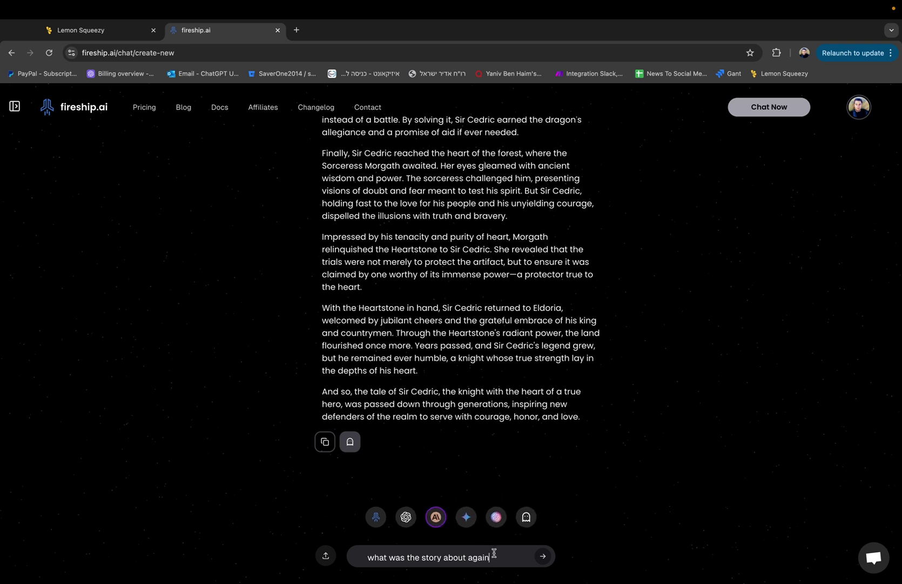
key(Return)
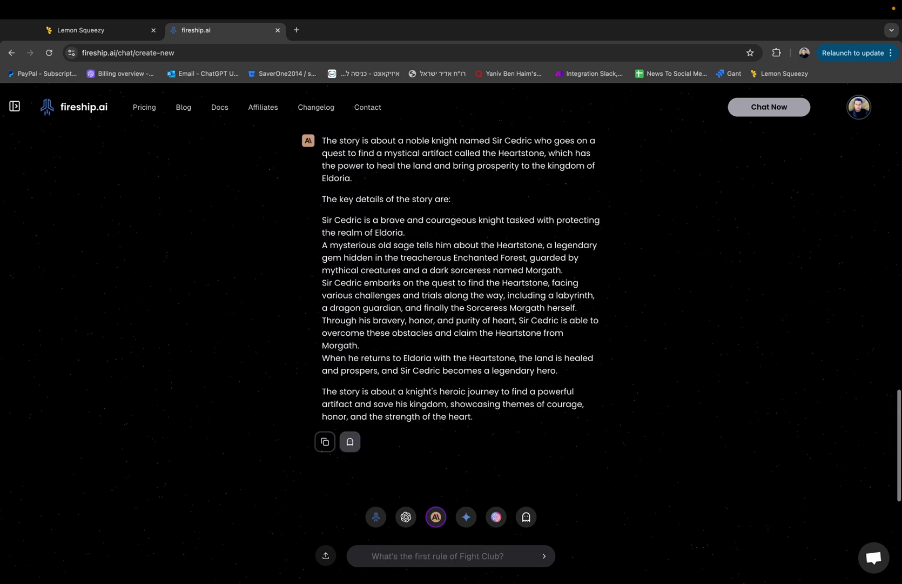
scroll(419, 355, up, 4)
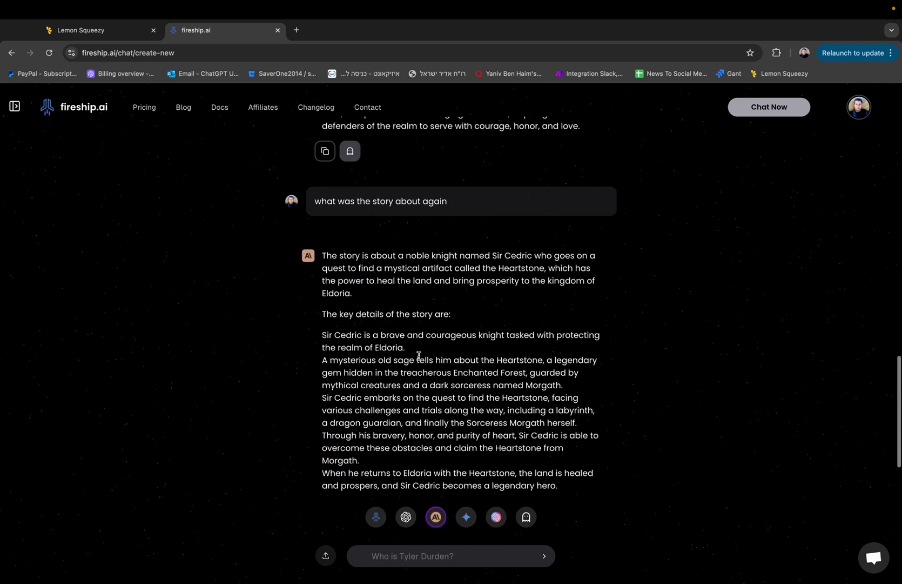
drag(449, 202, 358, 202)
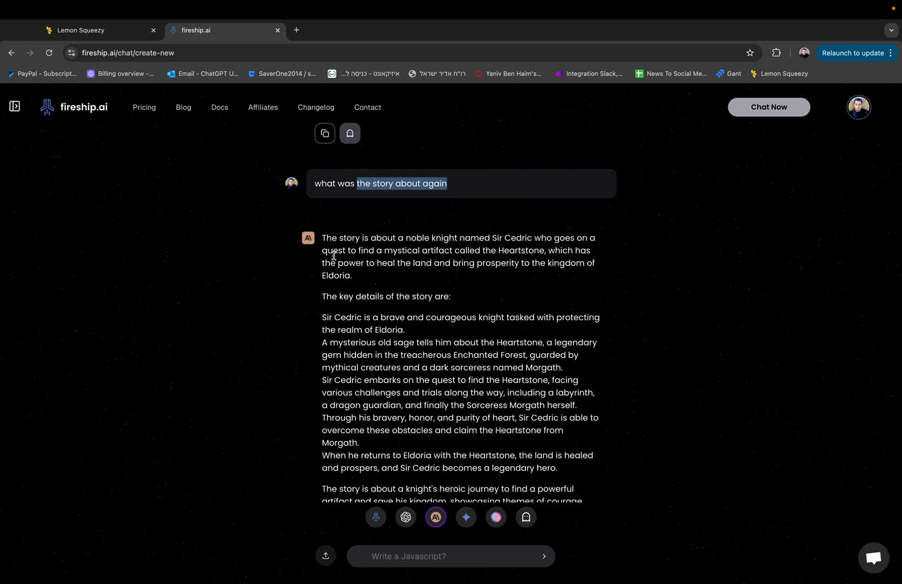
drag(323, 238, 447, 374)
scroll(448, 375, down, 3)
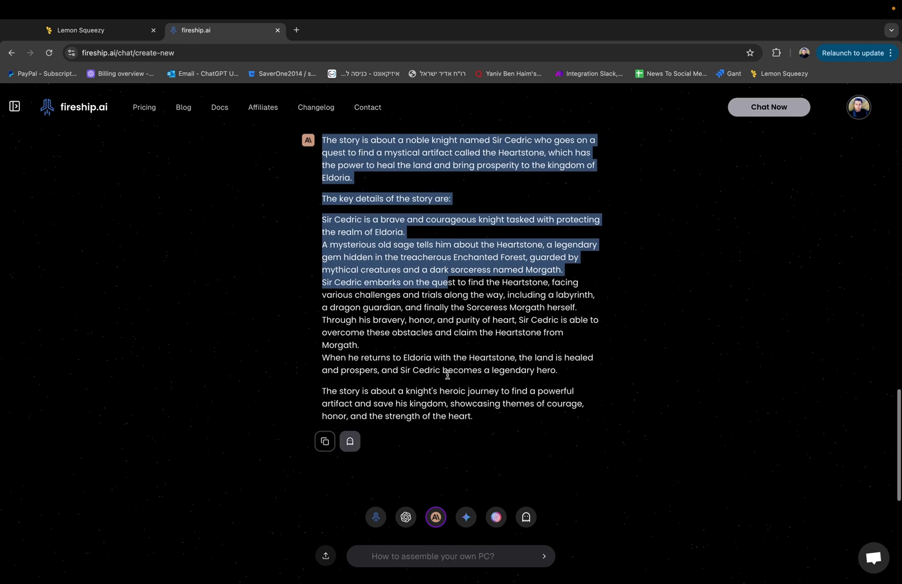
scroll(447, 374, up, 1)
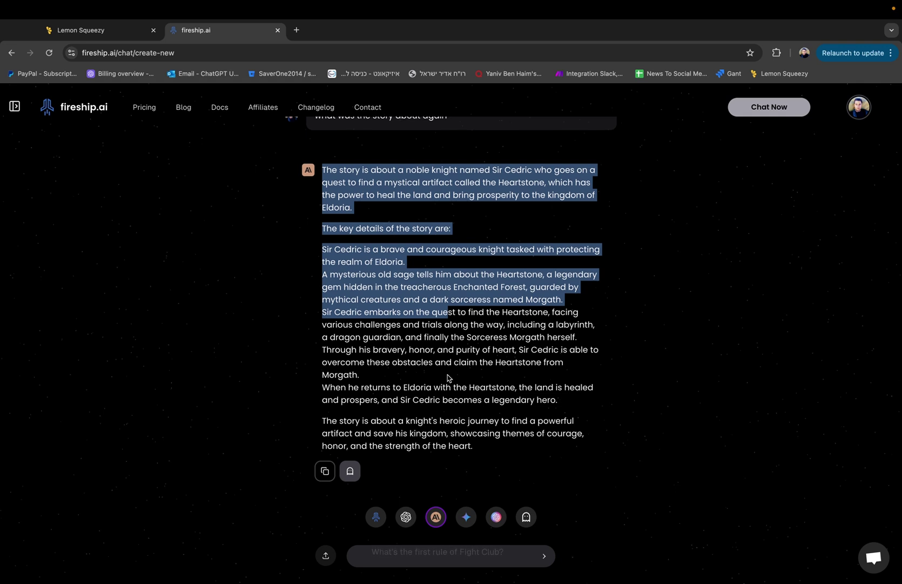
click(479, 460)
scroll(481, 460, up, 1)
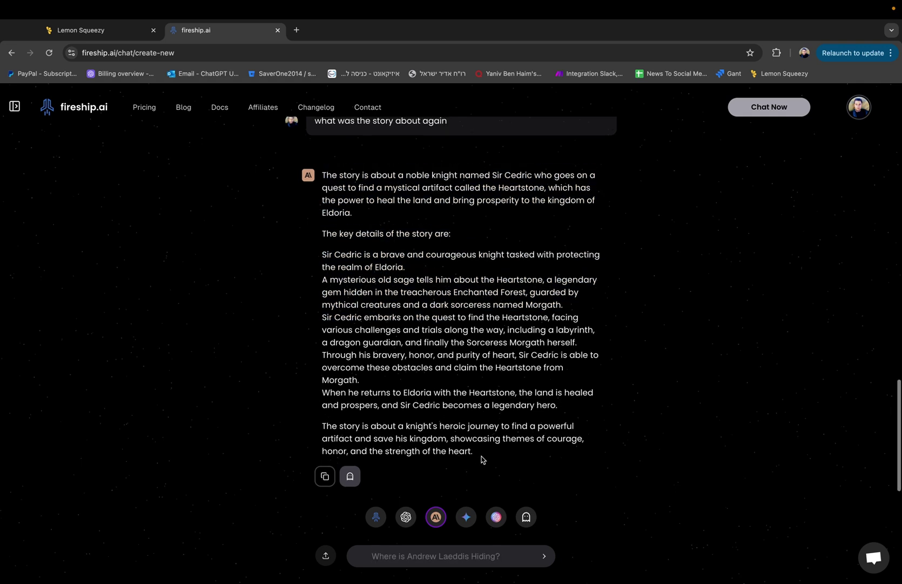
drag(318, 178, 516, 460)
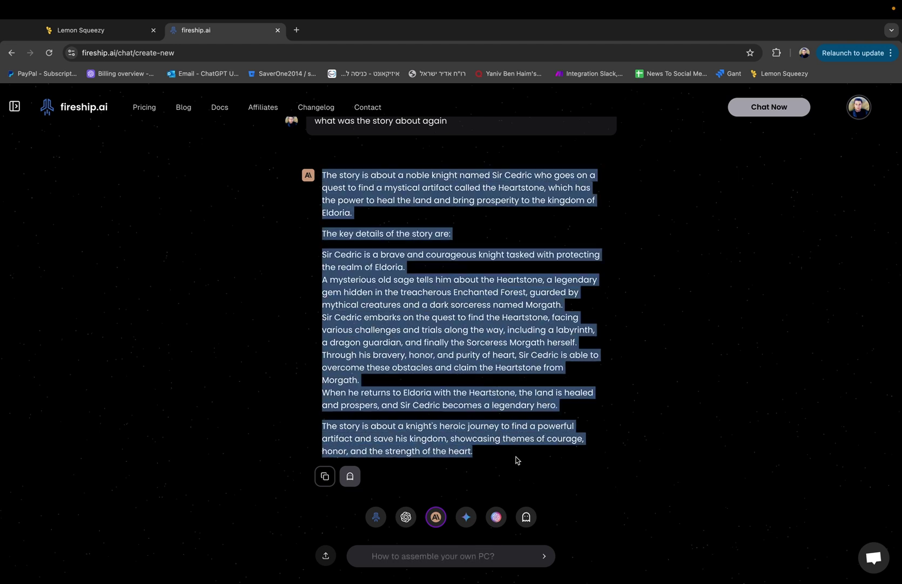
click(514, 451)
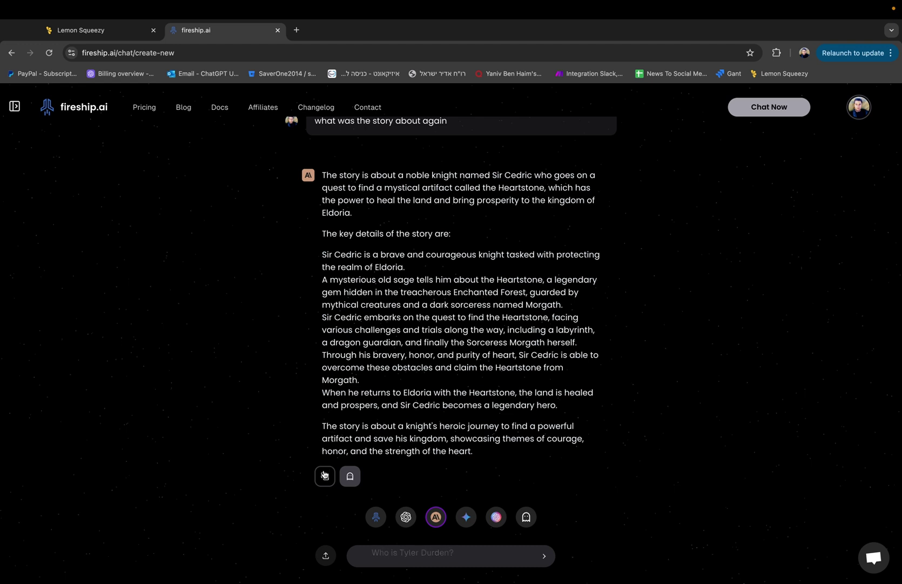
scroll(370, 434, up, 1)
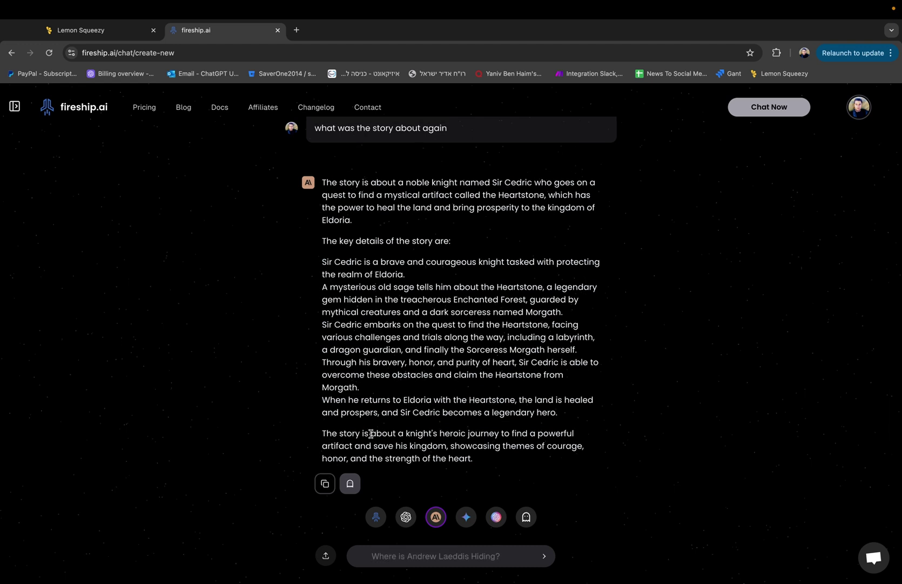
drag(486, 473, 374, 240)
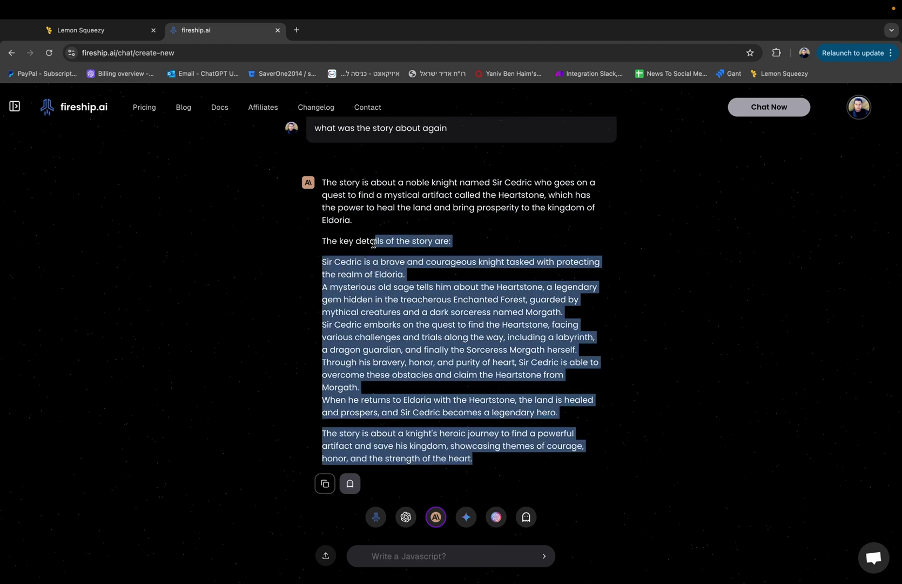
click(374, 244)
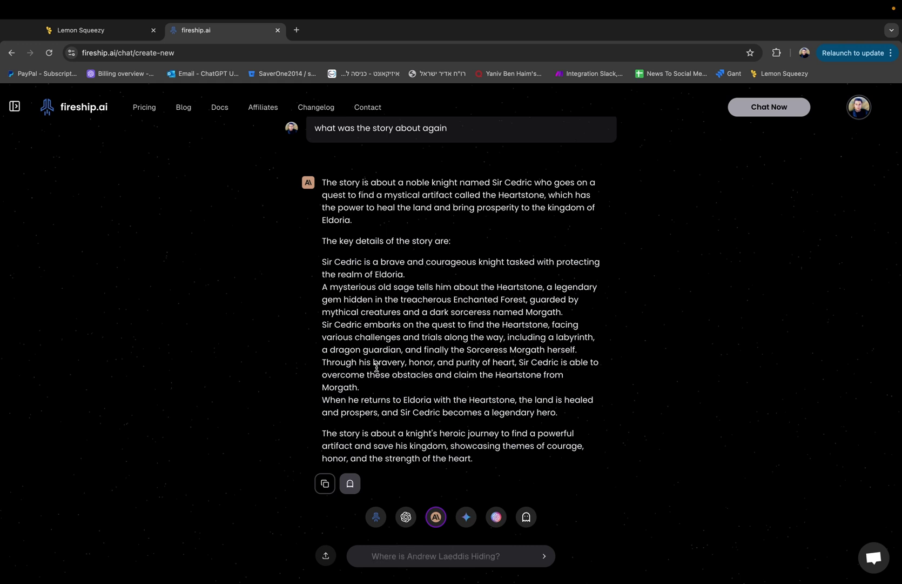
Generate a Stealth rewrite of Claude's Sir Cedric summary and toggle it against the Regular version.
click(352, 484)
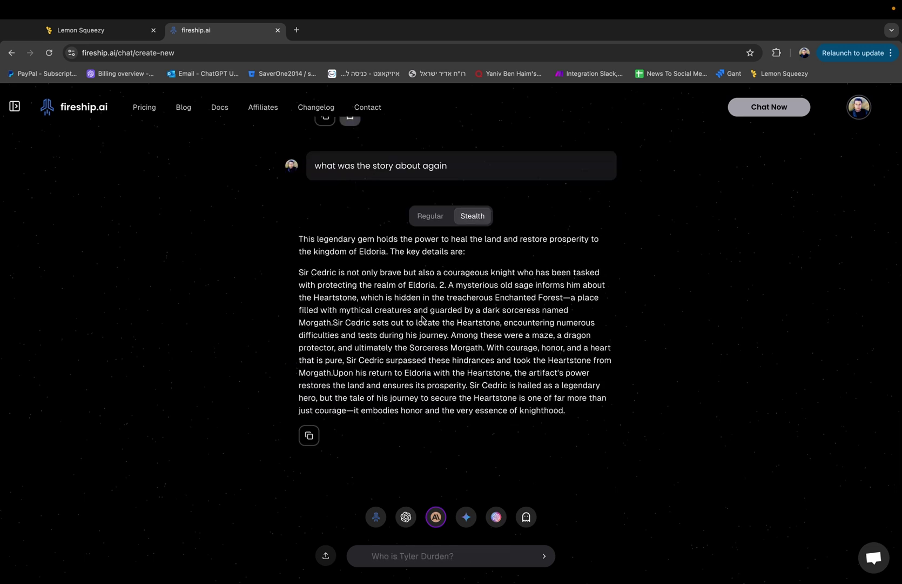
drag(300, 239, 614, 414)
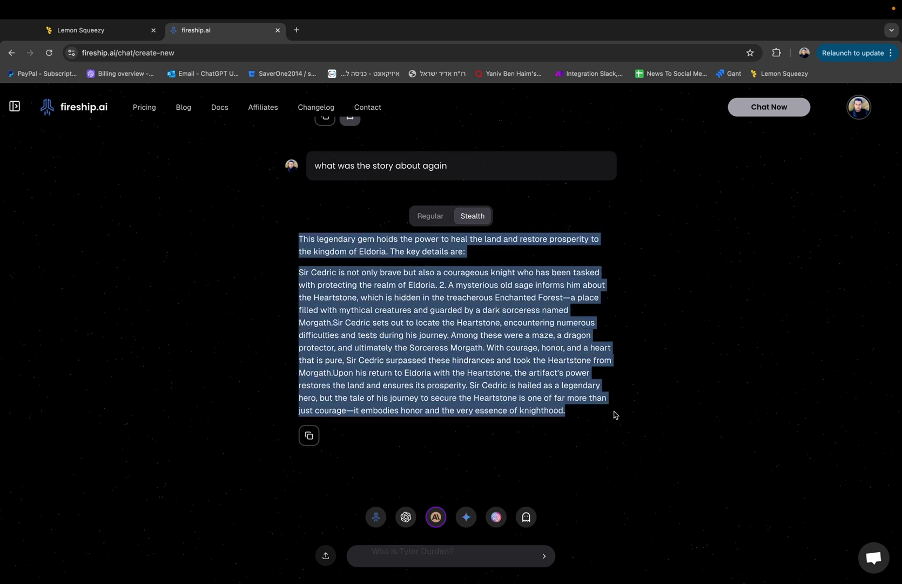
click(426, 218)
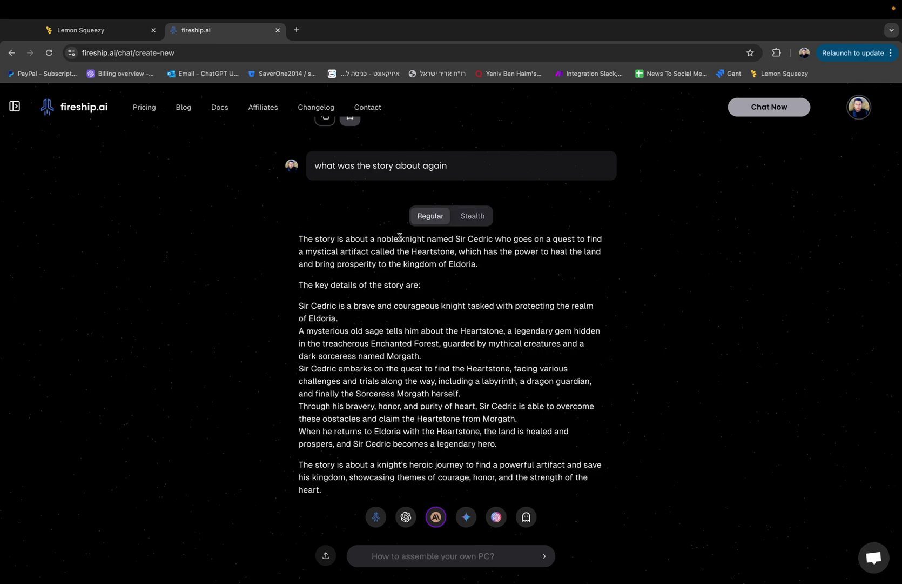
click(470, 216)
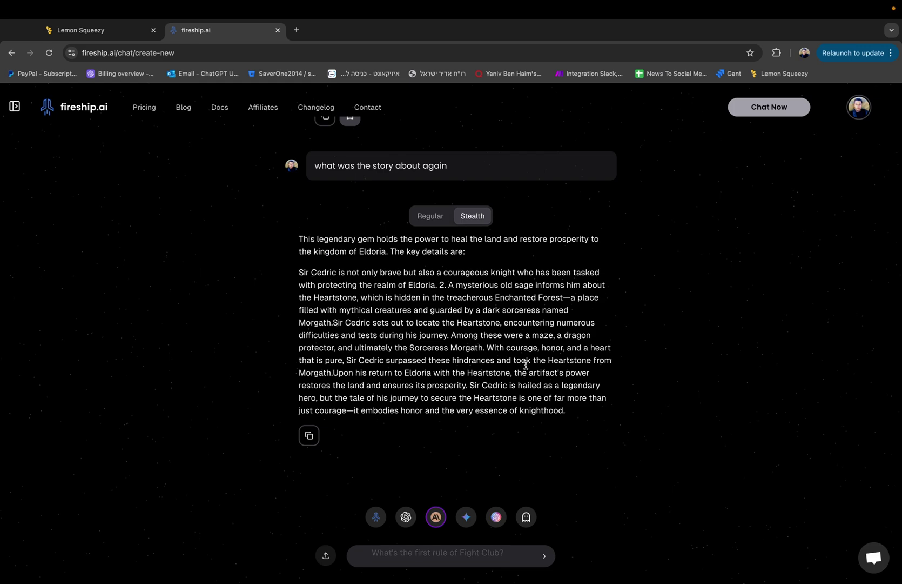
click(435, 219)
scroll(246, 439, down, 3)
Copy the Regular story and send it to the chatgpt-undetected engine for humanizing.
click(310, 435)
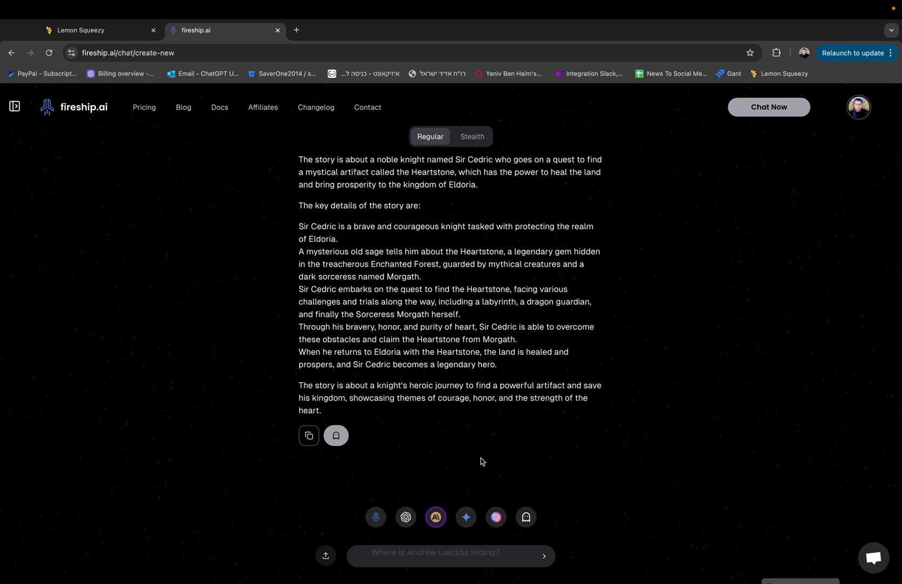
click(541, 510)
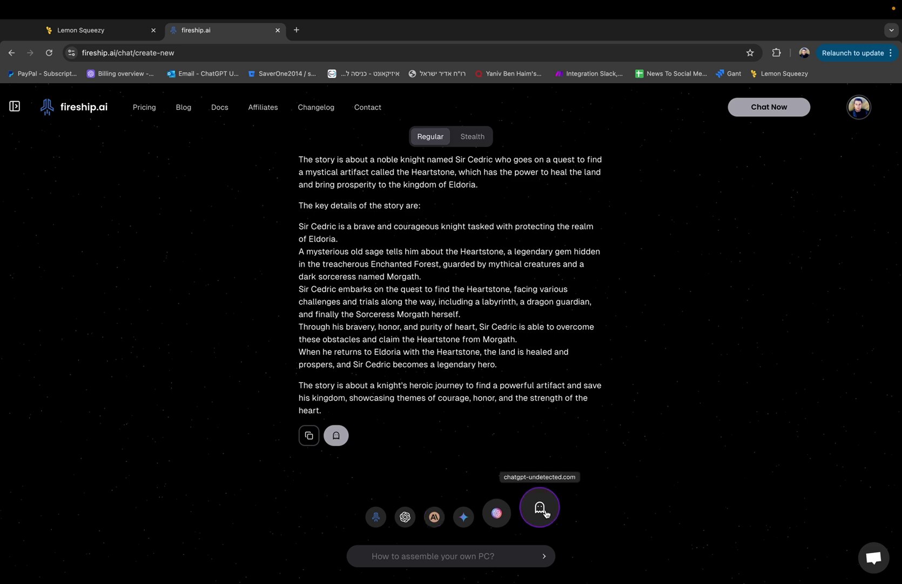
click(452, 552)
key(super+v)
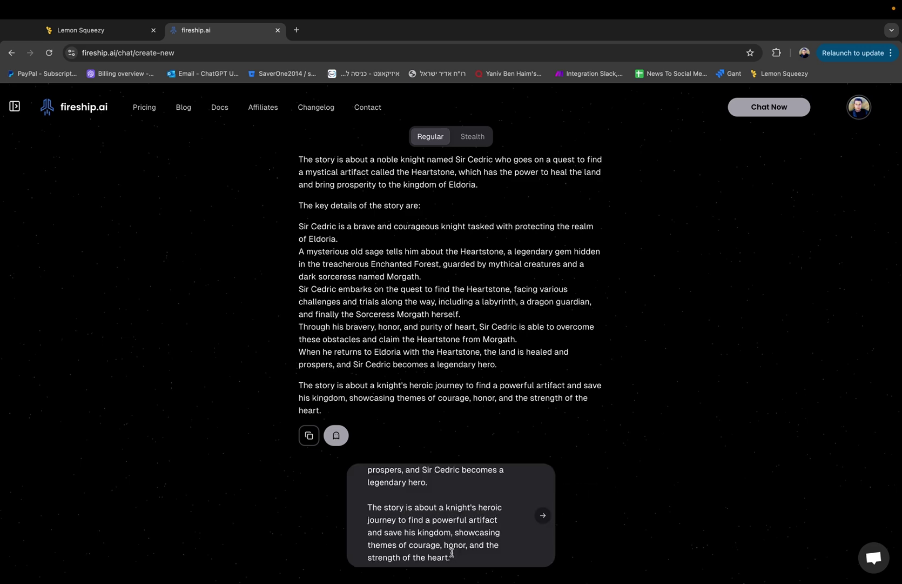
key(Return)
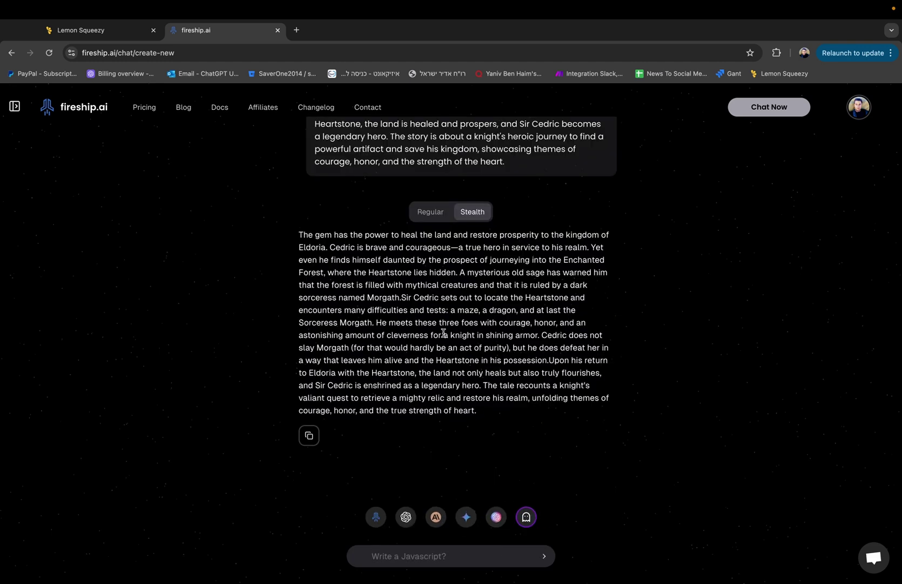
Compare the original Regular text with the new Stealth rewrite, finishing on Stealth.
scroll(440, 327, up, 1)
click(436, 232)
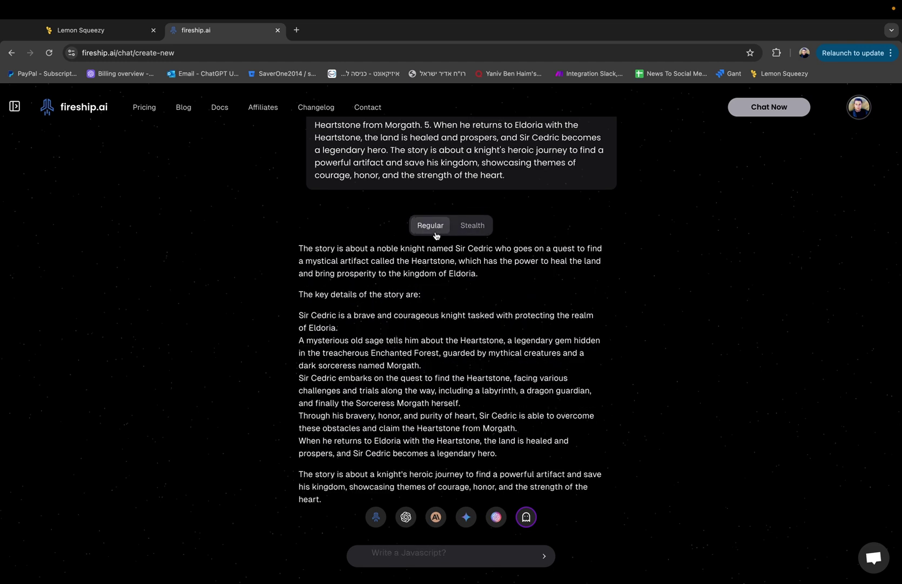
click(478, 228)
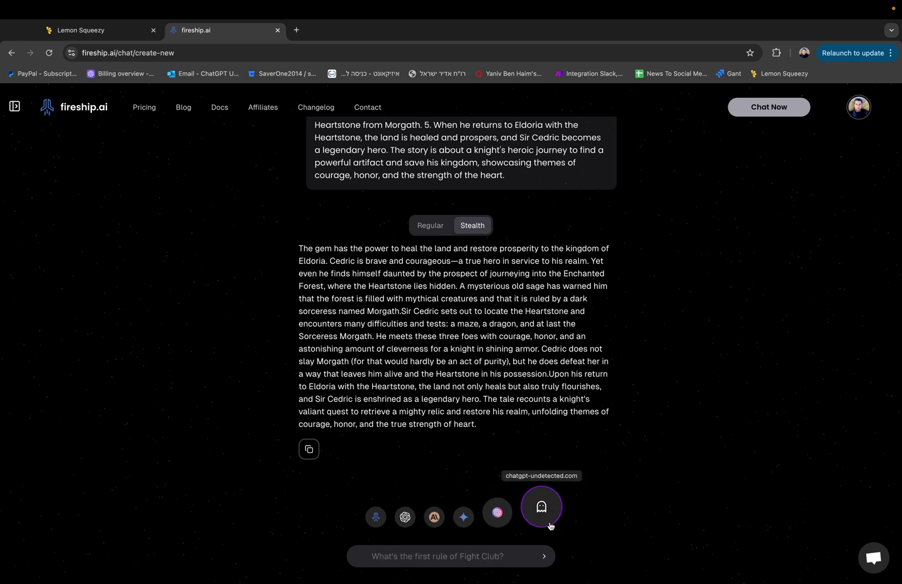
Select the Fireship engine and put the cursor in the message box.
click(383, 511)
click(400, 556)
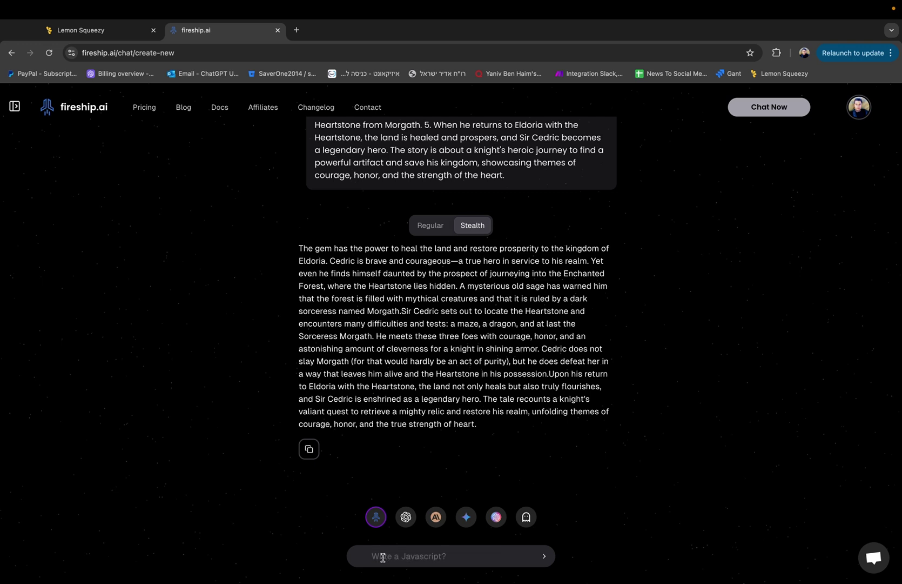
Send one prompt asking for an elf love story, a JavaScript quiz about it, and middle-ages laws.
text(create a)
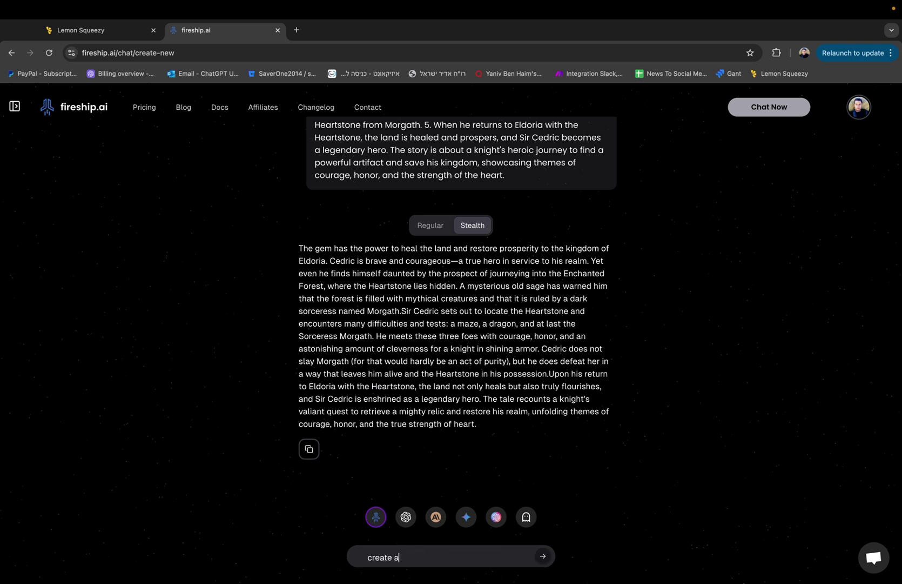
text( story about an elf with his lo)
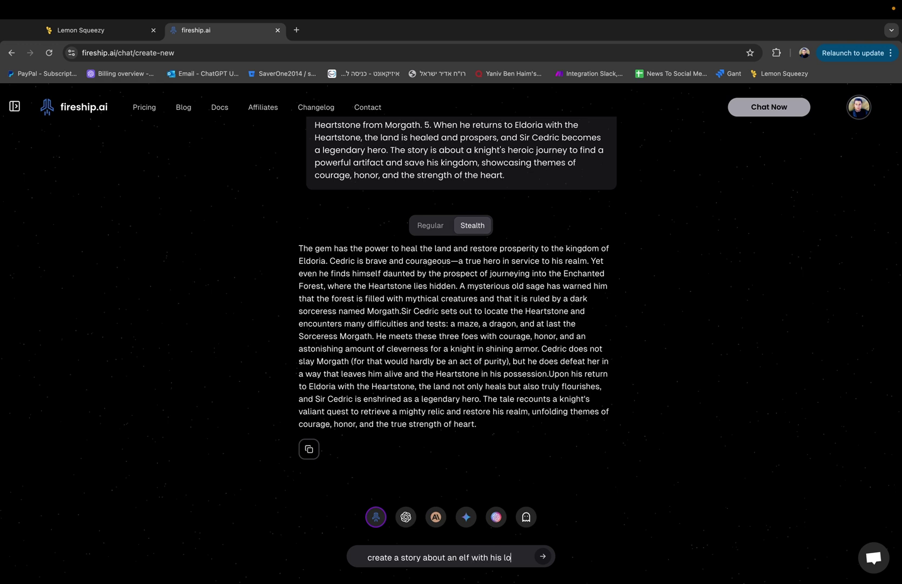
text(ver and )
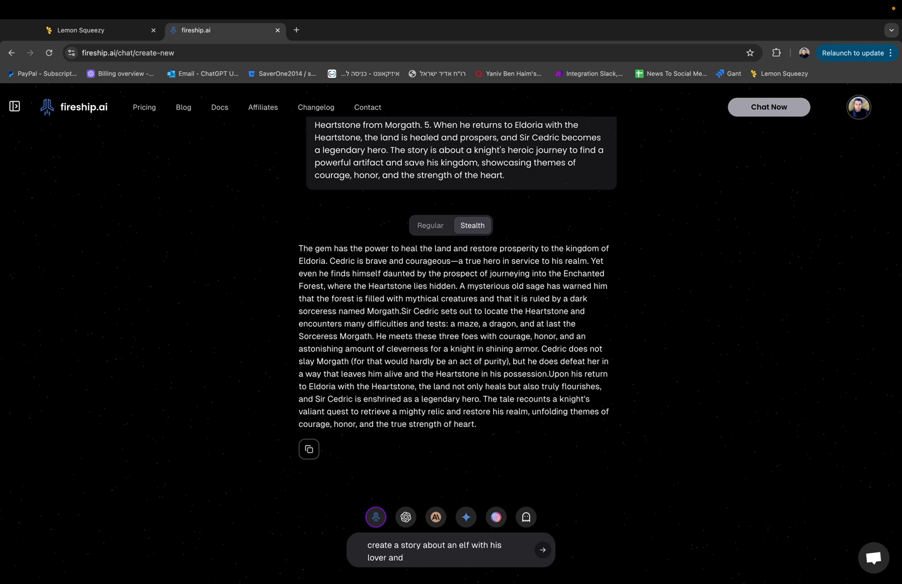
text(create a quiz about the story in javascript)
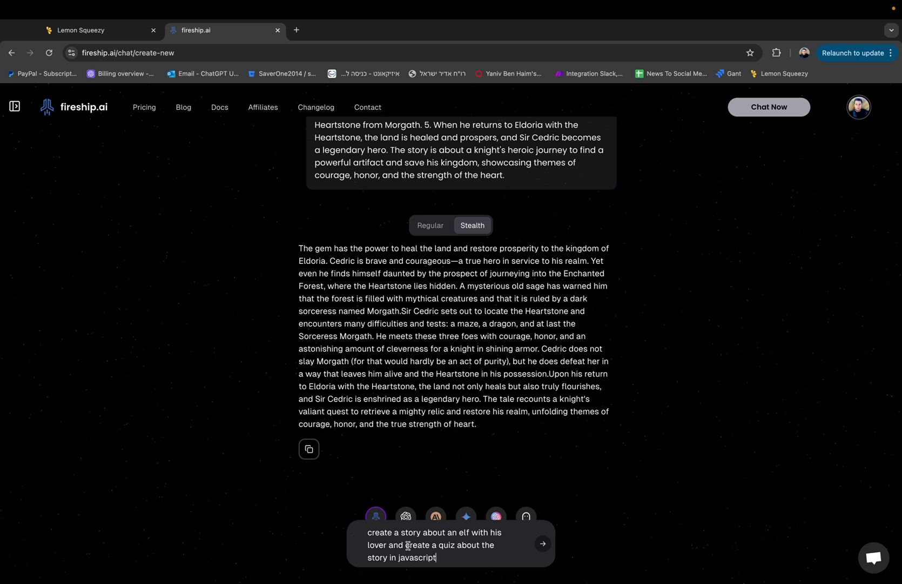
drag(368, 532, 407, 546)
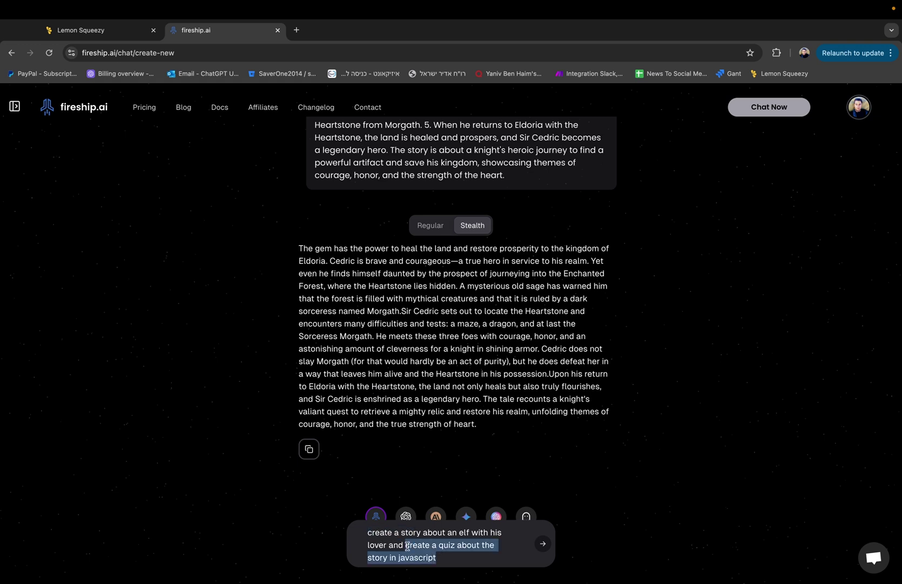
click(441, 557)
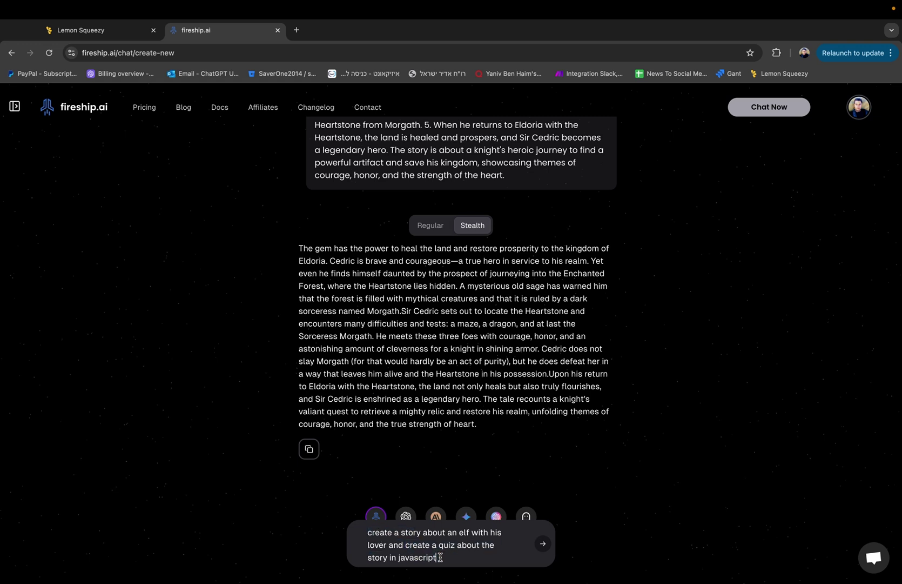
text(.)
text(Also give me some laws that where upho)
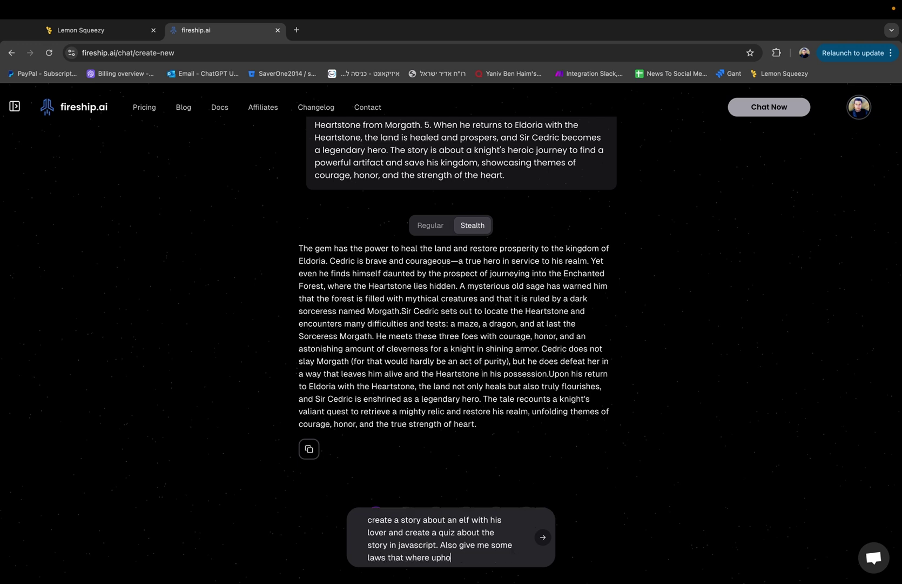
text(ld in the middle ages)
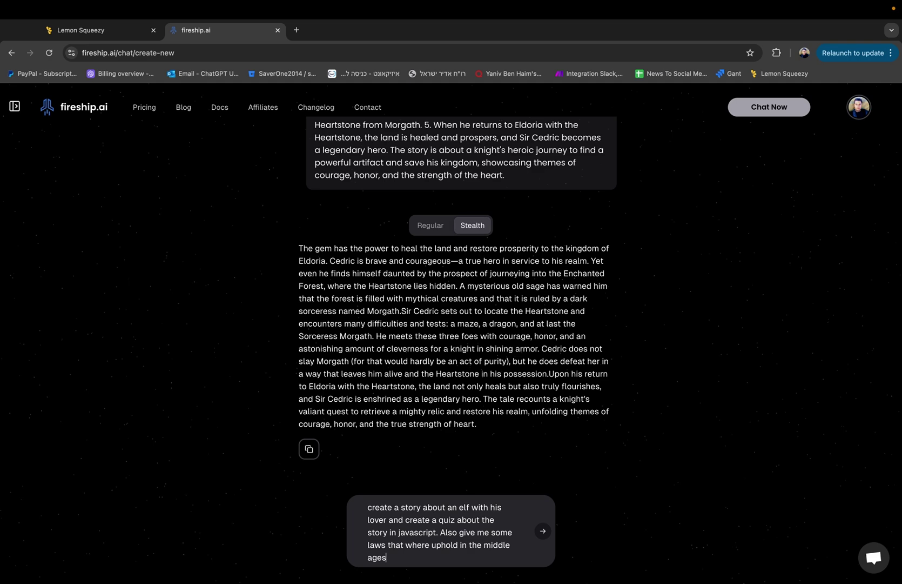
key(Return)
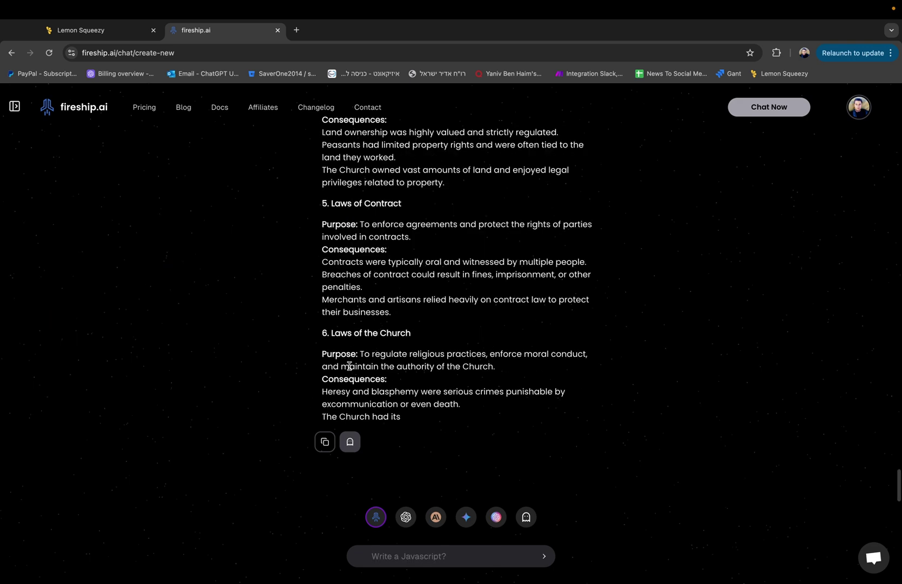
Scroll through the reply's JavaScript quiz code and the six medieval law sections.
scroll(350, 365, up, 10)
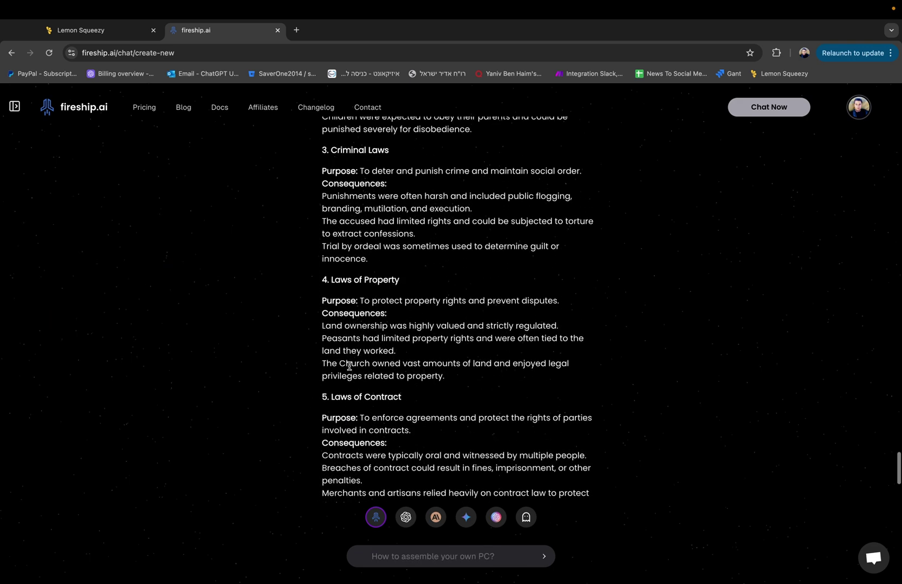
scroll(349, 366, up, 10)
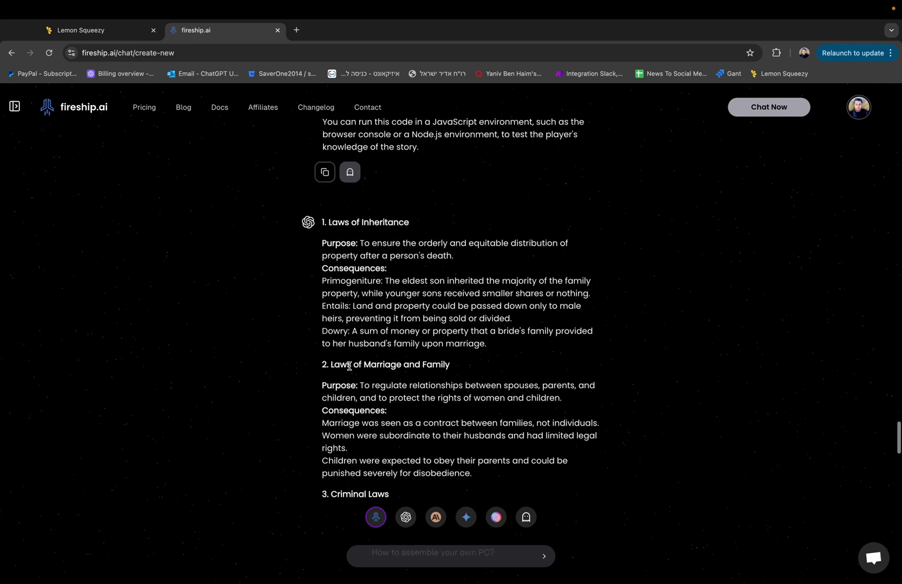
scroll(349, 368, up, 3)
scroll(352, 366, down, 20)
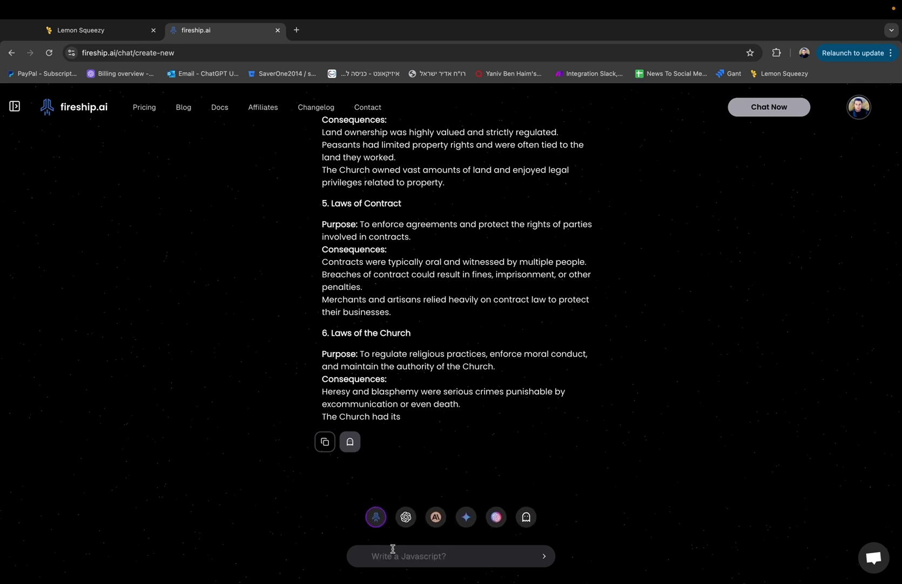
Open Pricing and review the Trial 0.00, Pro 19.99 and Enterprise 25.00 monthly plans.
click(143, 108)
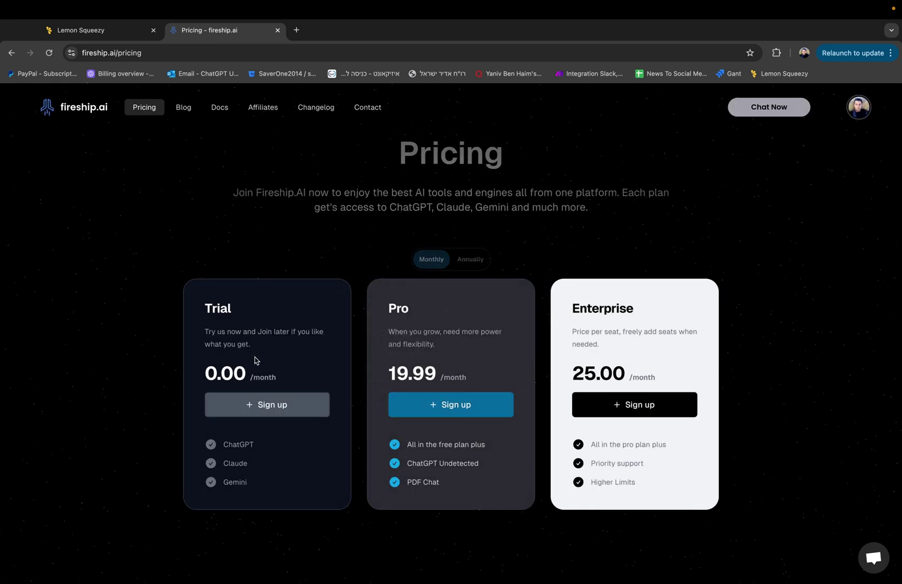
scroll(256, 361, down, 1)
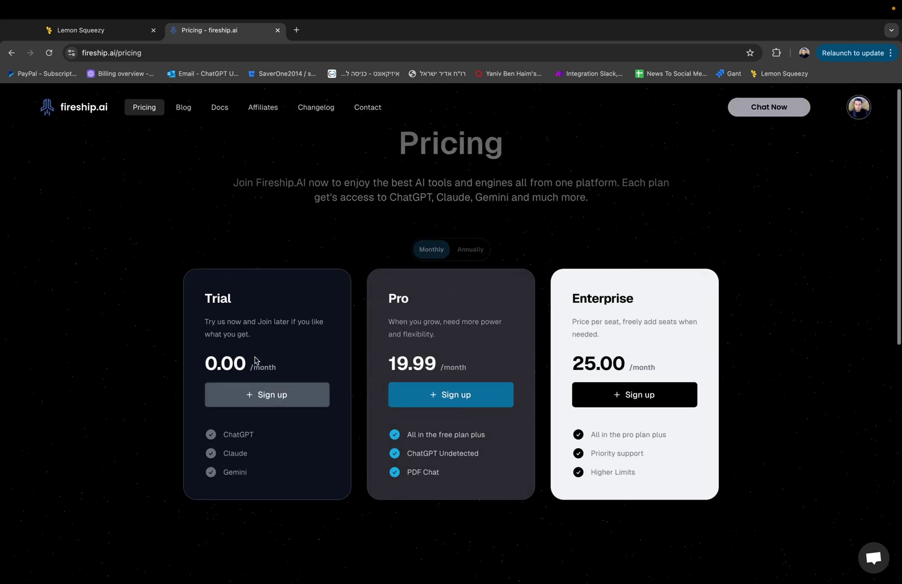
scroll(256, 360, up, 1)
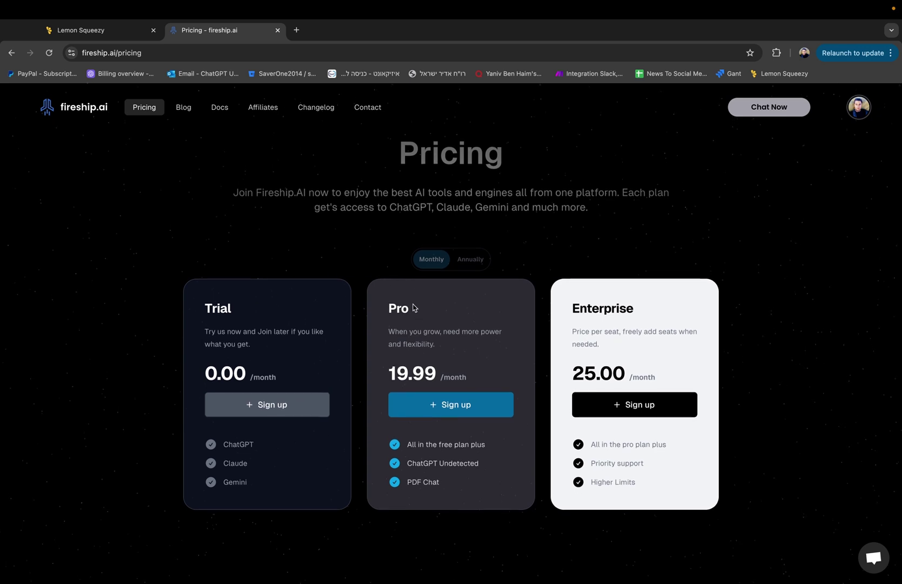